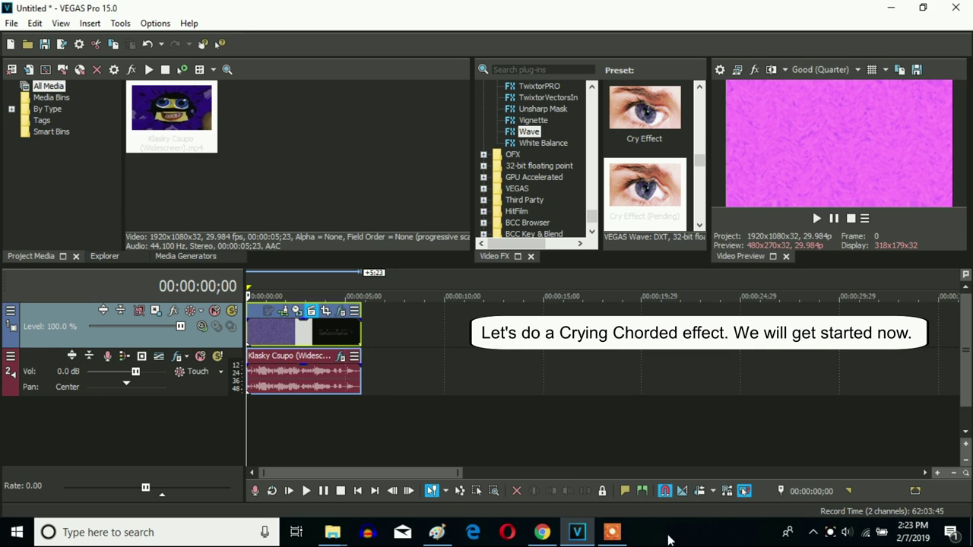
Step: Review the Gradient Map, Wave, Invert and Color Corrector (Secondary) settings in the video event's effect chain
left_click(341, 311)
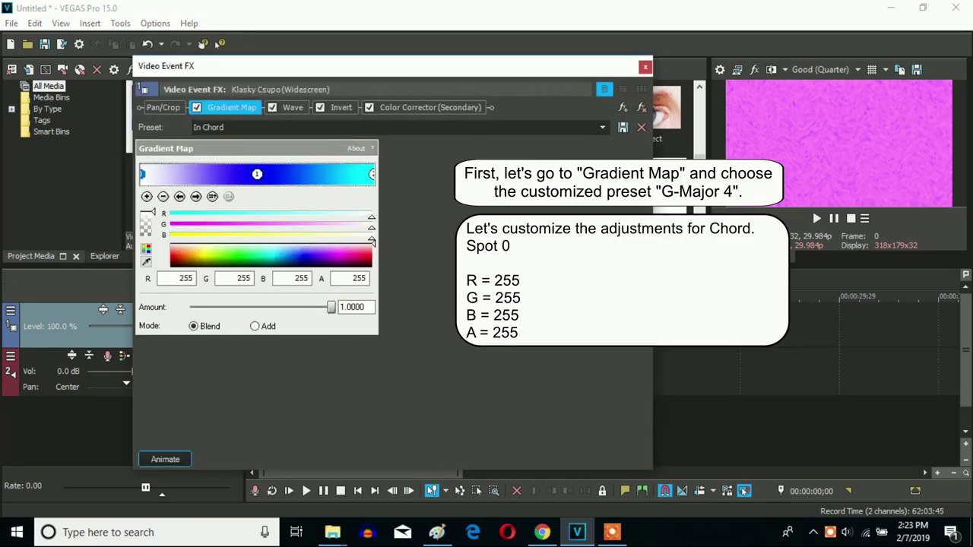
left_click(257, 174)
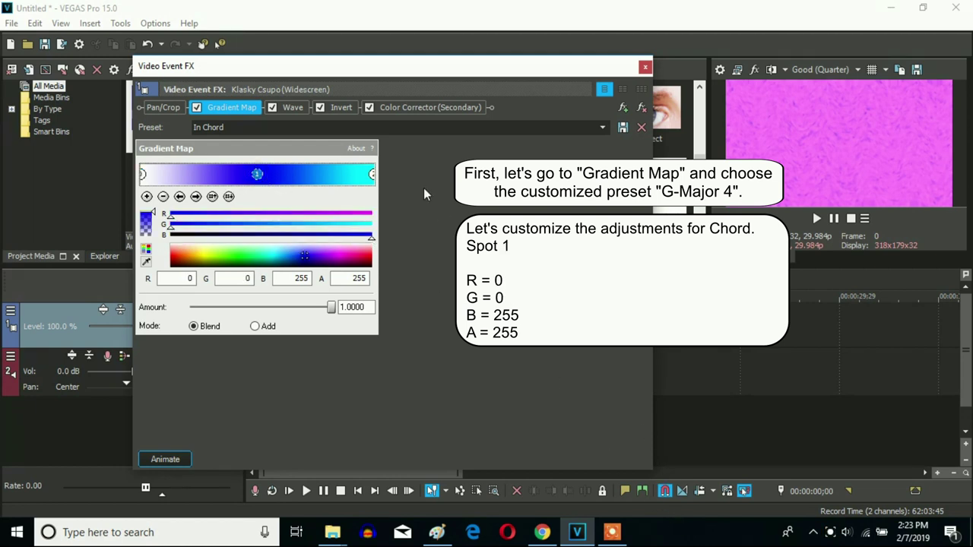
left_click(371, 175)
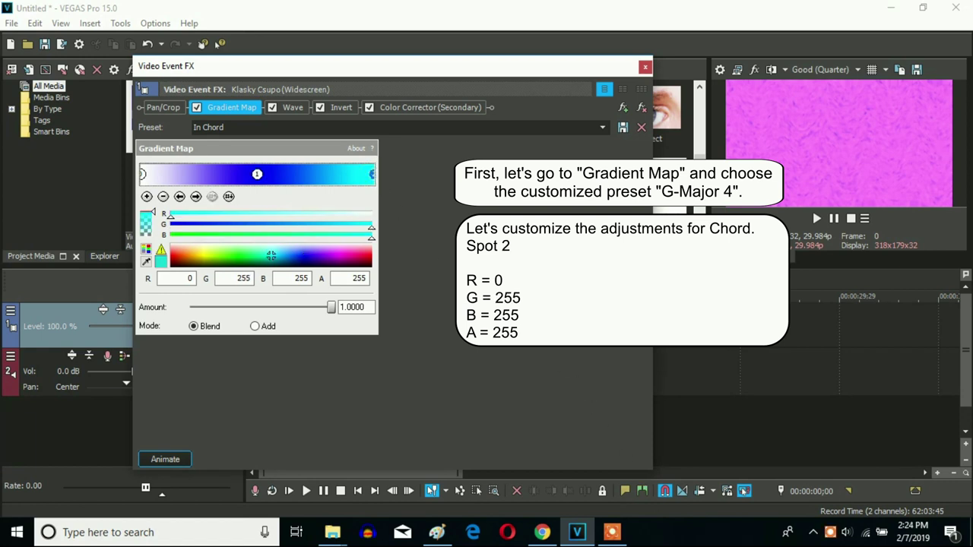
left_click(301, 111)
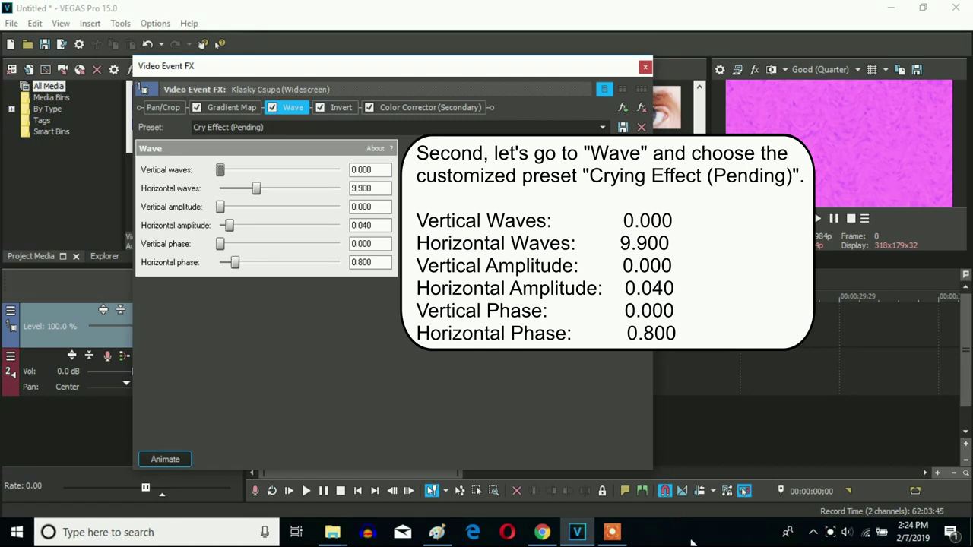
left_click(341, 107)
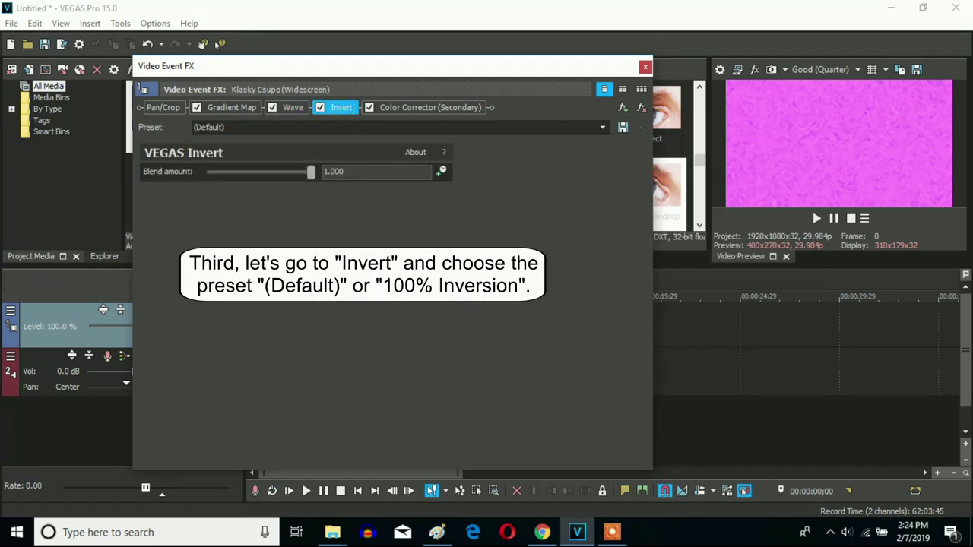
left_click(420, 105)
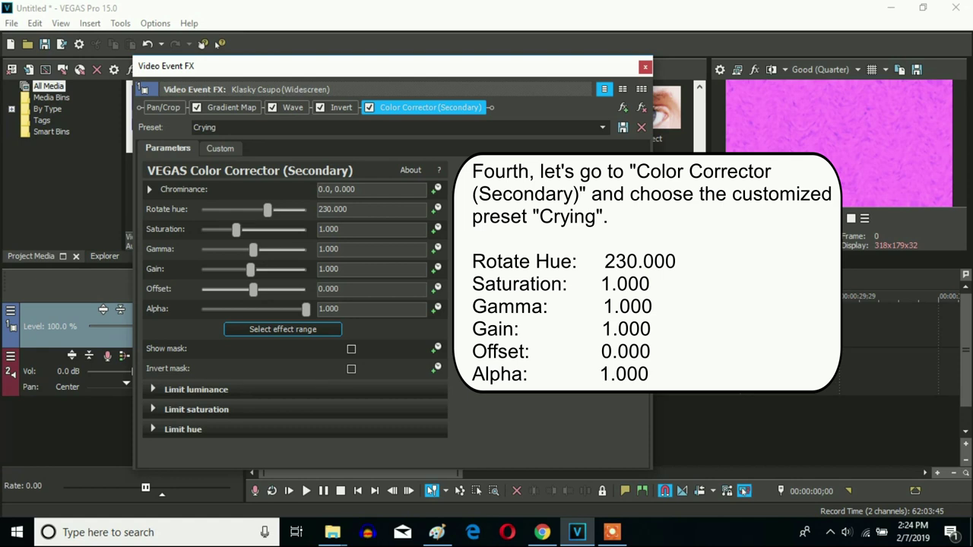
left_click(645, 67)
Step: Set the IL Vocodex effect on the audio event to the Chord preset from the Immediate group
left_click(340, 356)
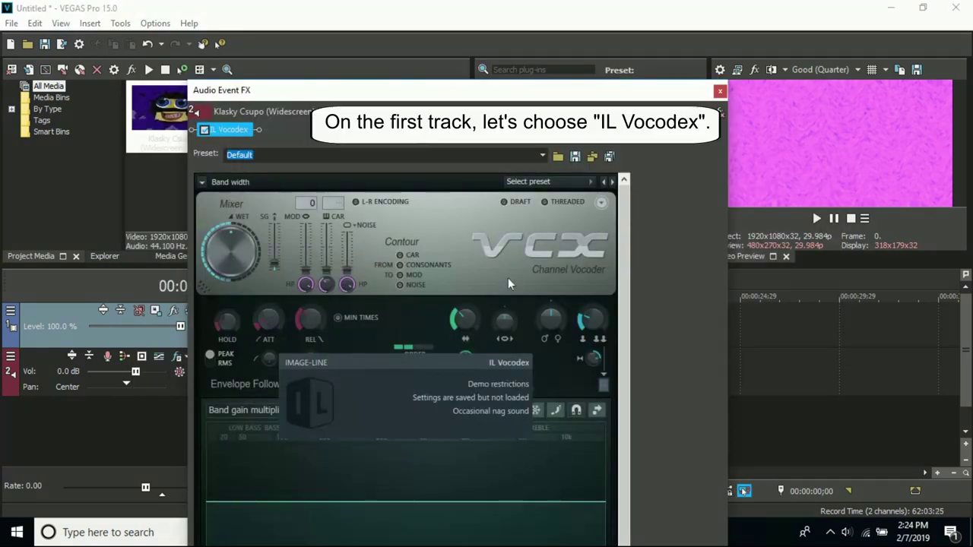
left_click(544, 182)
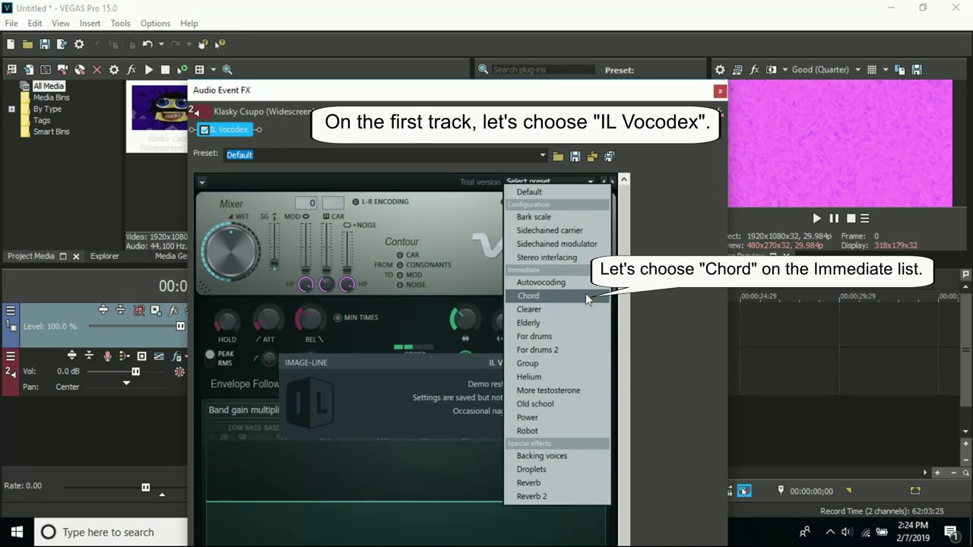
left_click(585, 293)
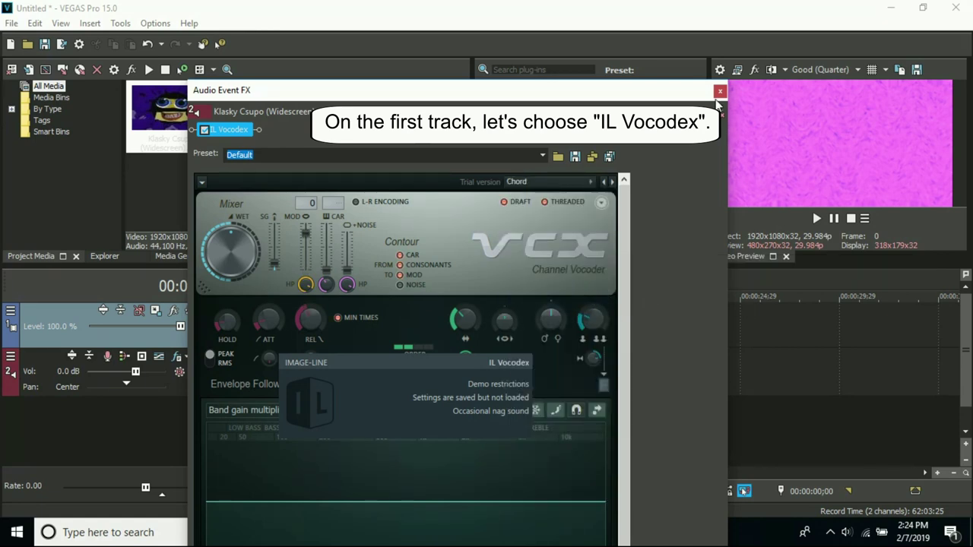
left_click(720, 90)
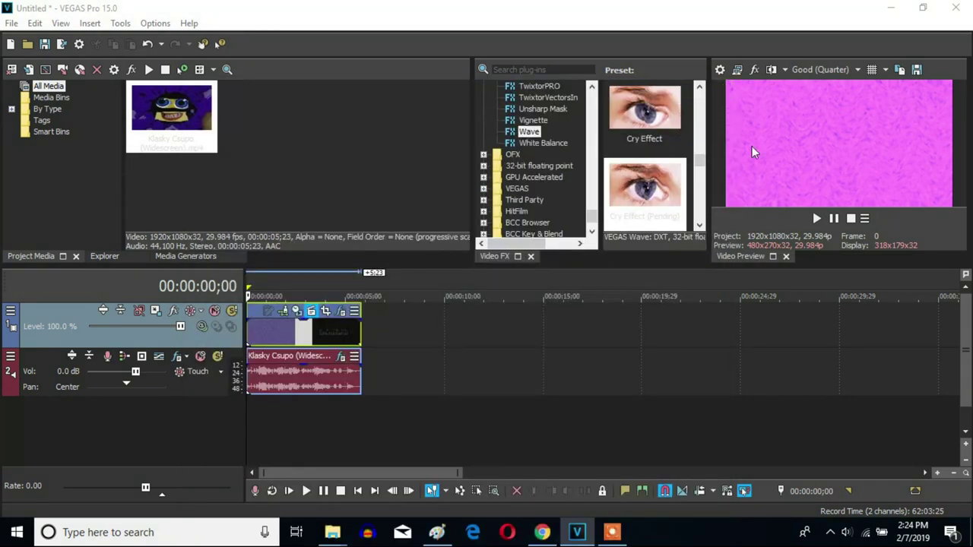
Step: Render the project as Wave (Microsoft) with the Default Template, naming the file "Klasky Csupo In Chord"
left_click(13, 24)
left_click(102, 135)
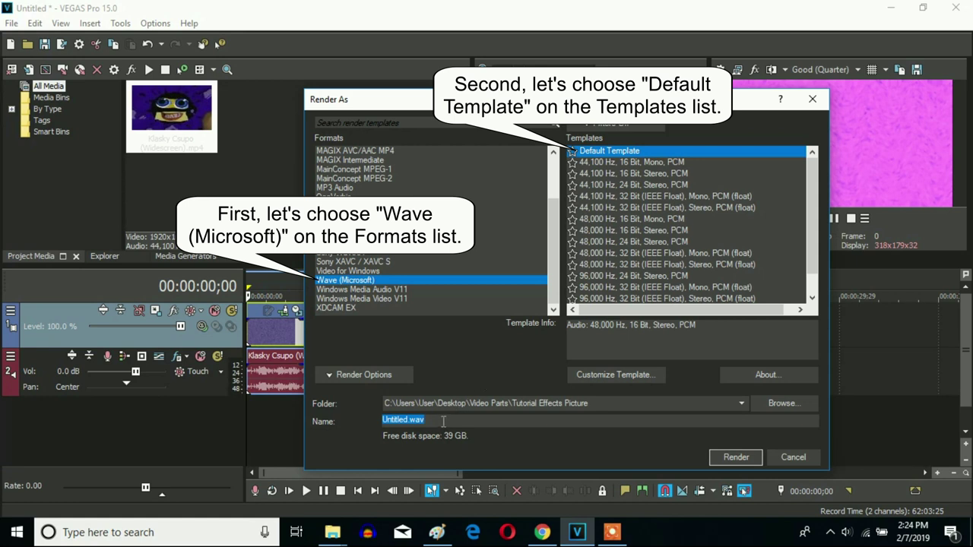
type("Klasky Csupo In Chord")
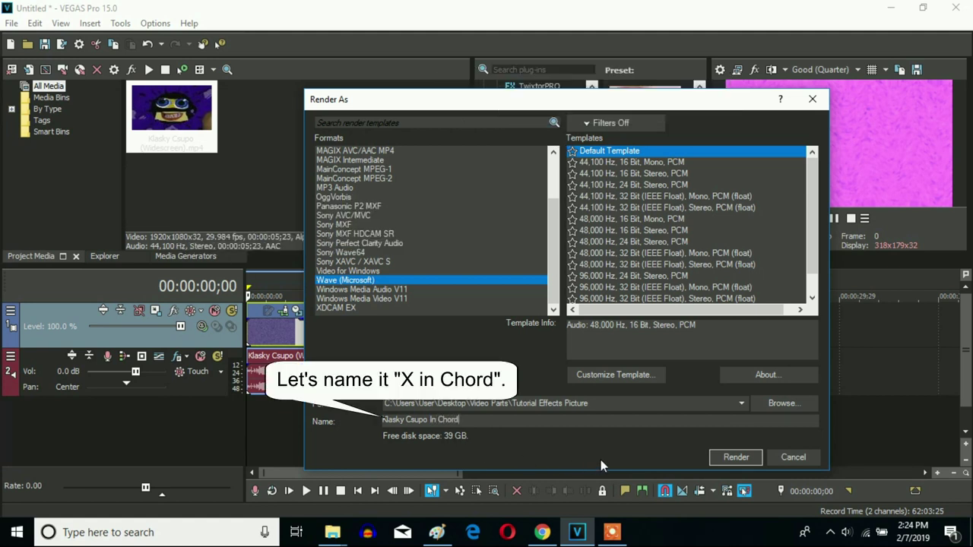
left_click(736, 456)
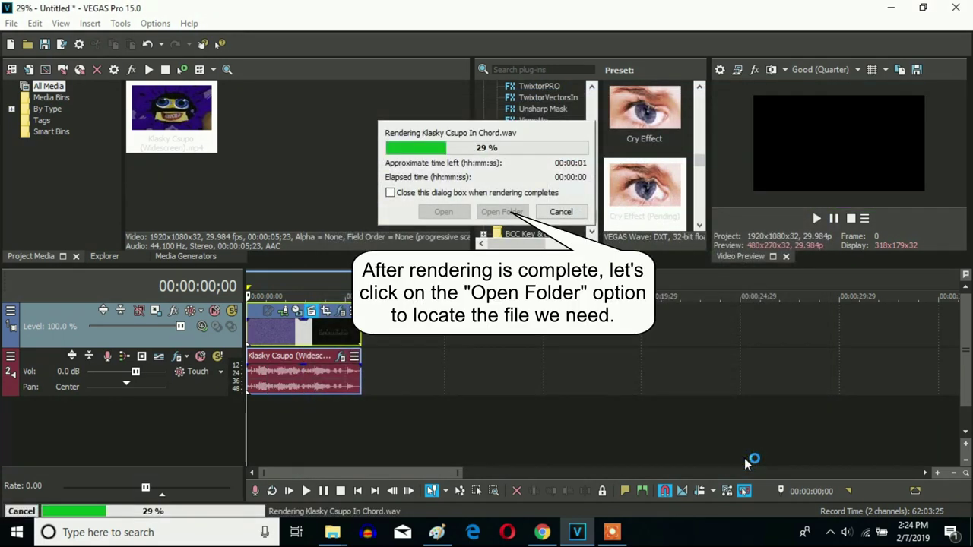
Step: Open the render's folder and place the Klasky Csupo In Chord file on the audio track at about 28 seconds
left_click(508, 213)
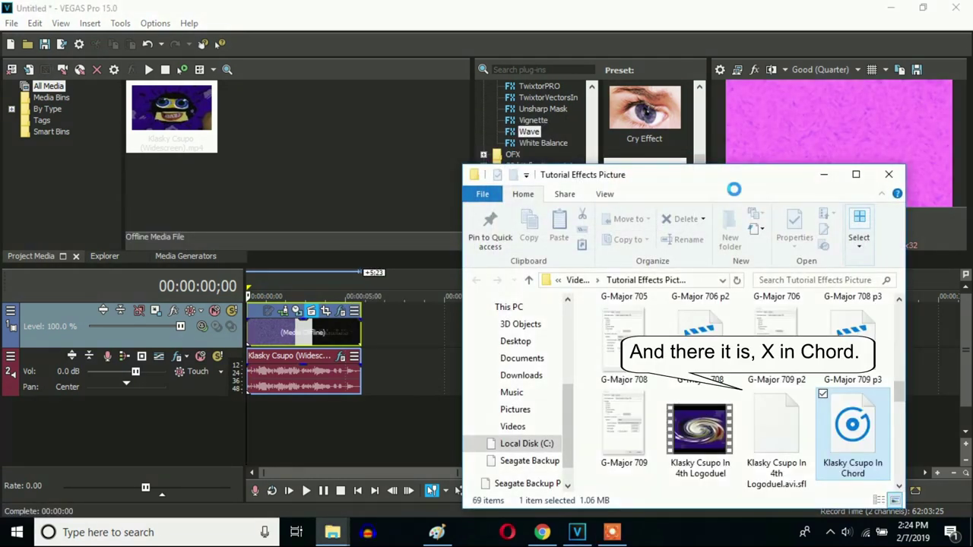
left_click_drag(768, 188, 633, 153)
left_click_drag(721, 412, 808, 386)
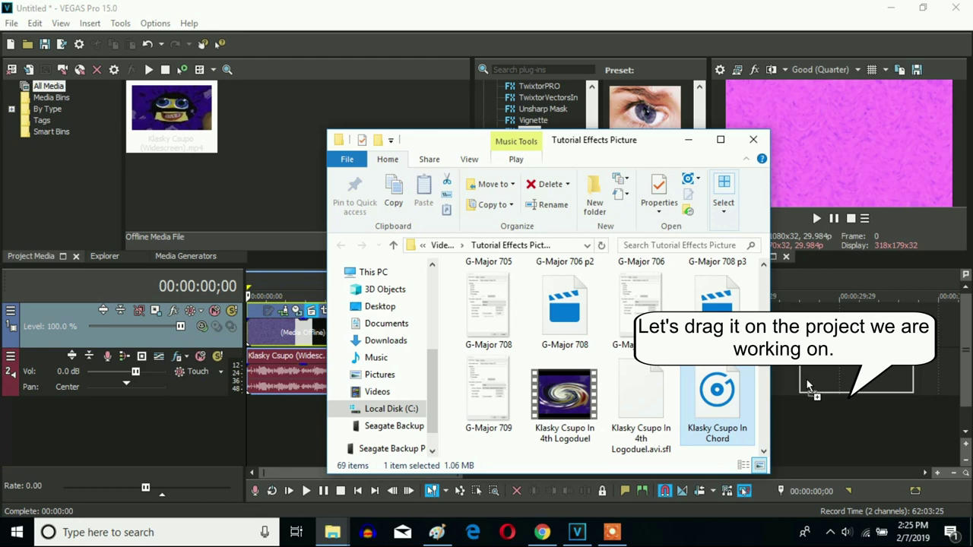
left_click_drag(808, 385, 808, 386)
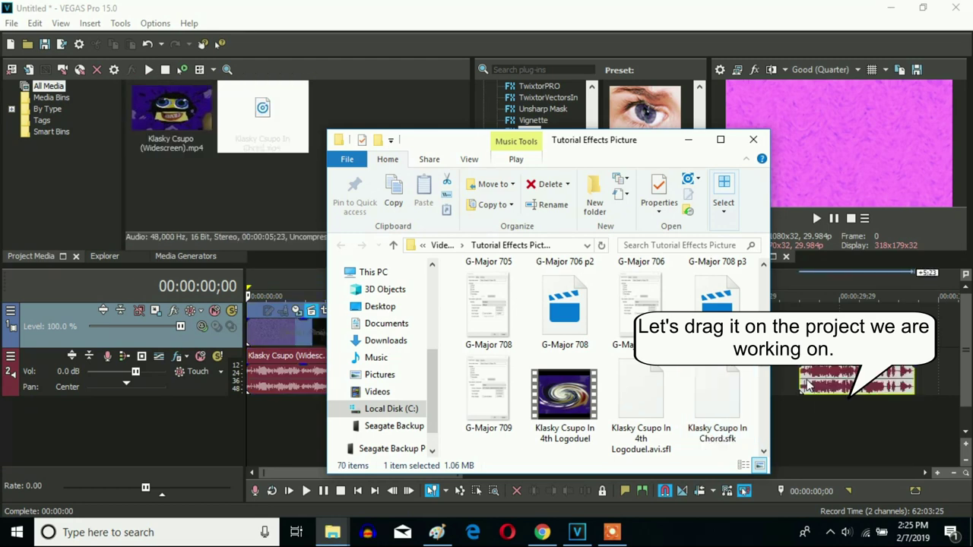
left_click(688, 140)
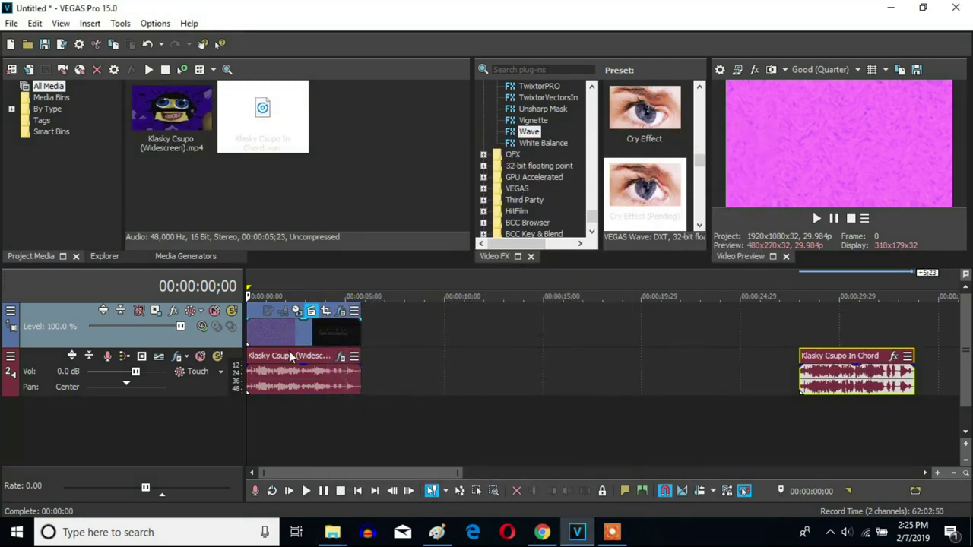
Step: Delete the original audio event and move the Klasky Csupo In Chord audio to the start of the timeline
left_click(251, 385)
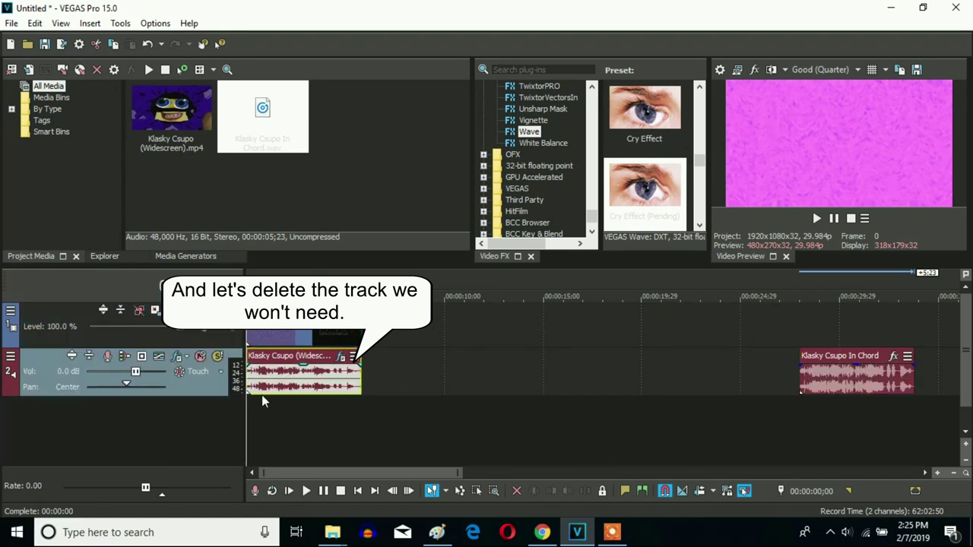
key("Delete")
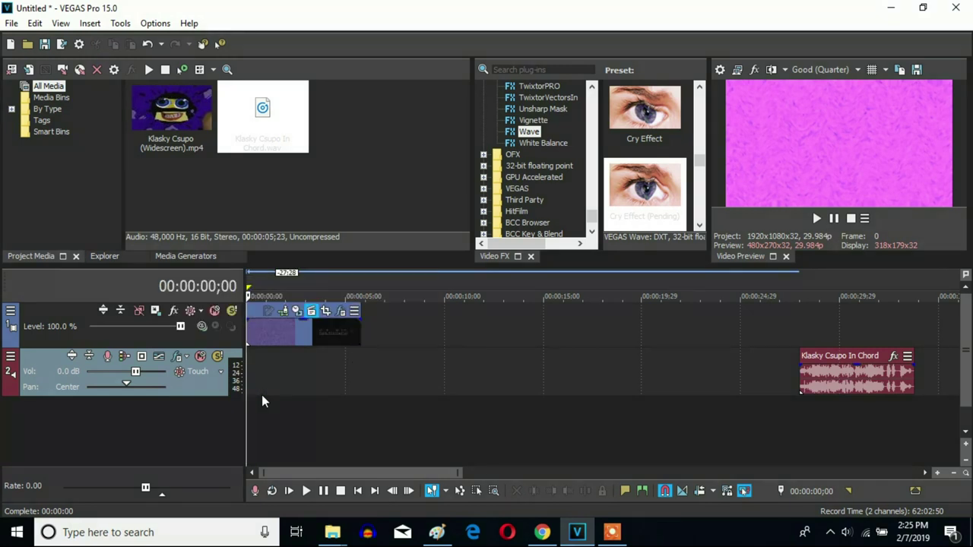
left_click_drag(824, 381, 249, 372)
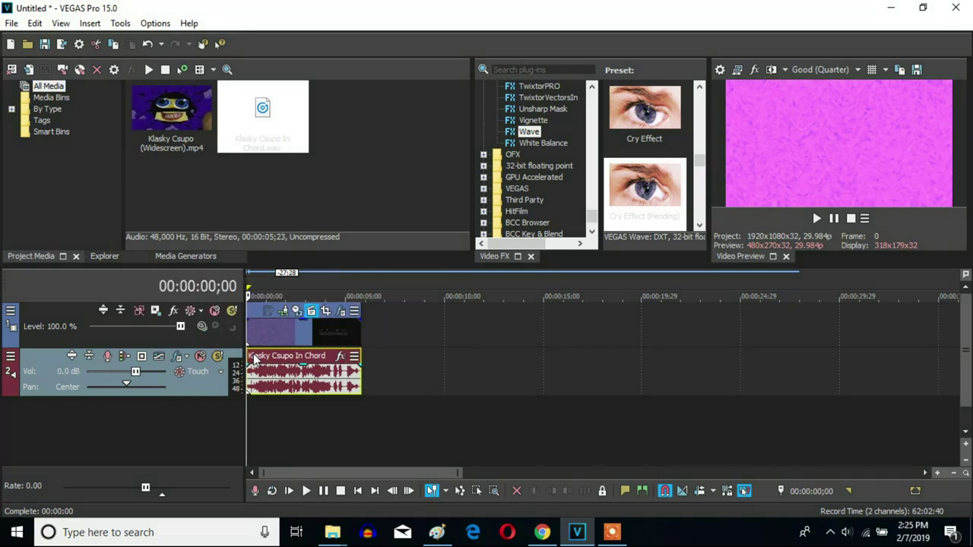
Step: Set the In Chord audio event's time stretch method to élastique with Efficient stretch attributes
right_click(280, 390)
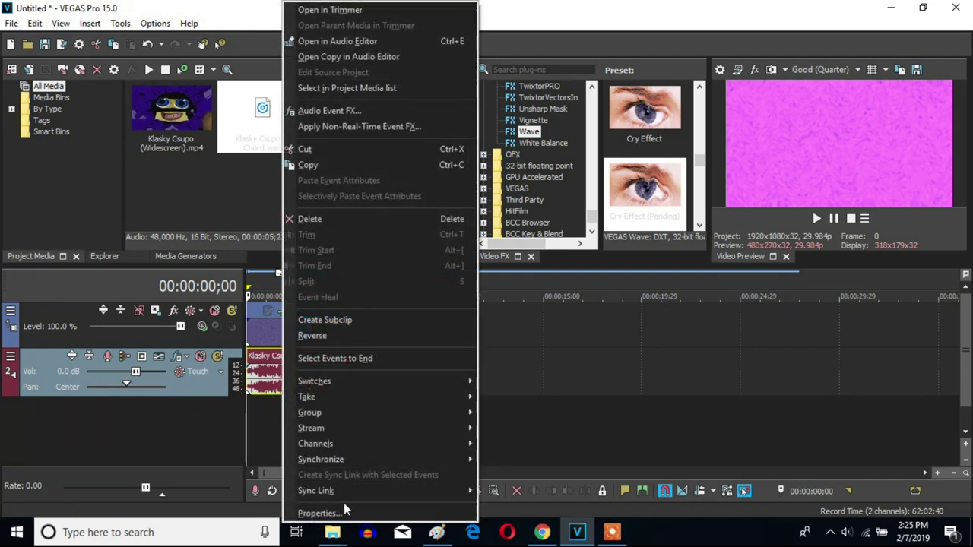
left_click(337, 513)
left_click(494, 225)
left_click(485, 248)
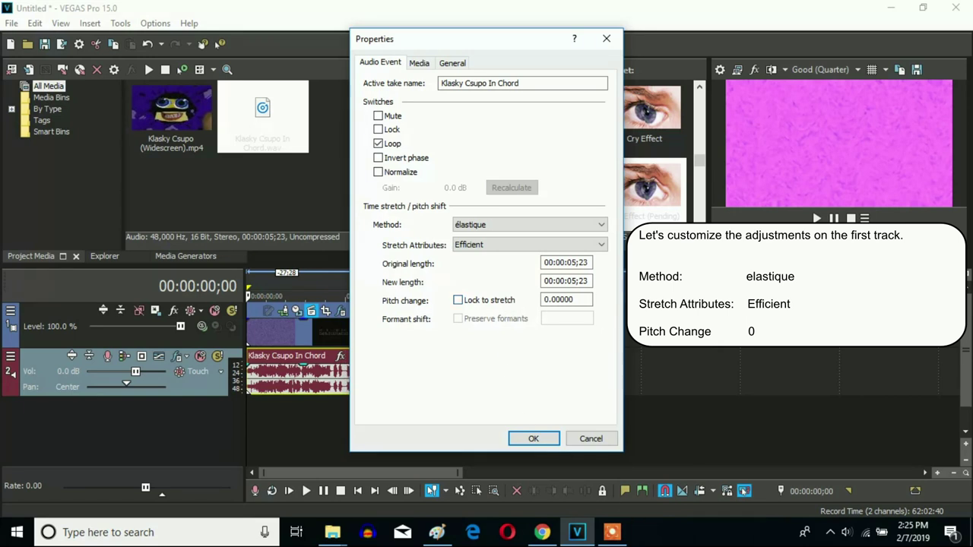
left_click(532, 439)
Step: Duplicate the In Chord audio event onto a new audio track below, aligned with the start of the timeline
right_click(291, 393)
left_click(331, 171)
left_click(388, 367)
right_click(404, 370)
left_click(451, 123)
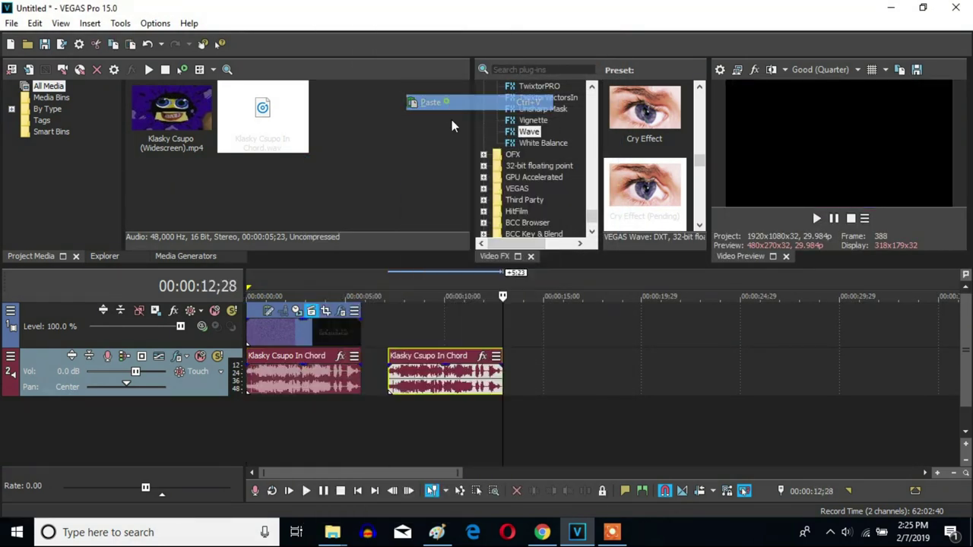
left_click_drag(411, 373, 270, 422)
key("ctrl+Home")
Step: Set the duplicated audio event on track 3 to the élastique method with a pitch change of -5
right_click(262, 422)
left_click(333, 514)
left_click(471, 226)
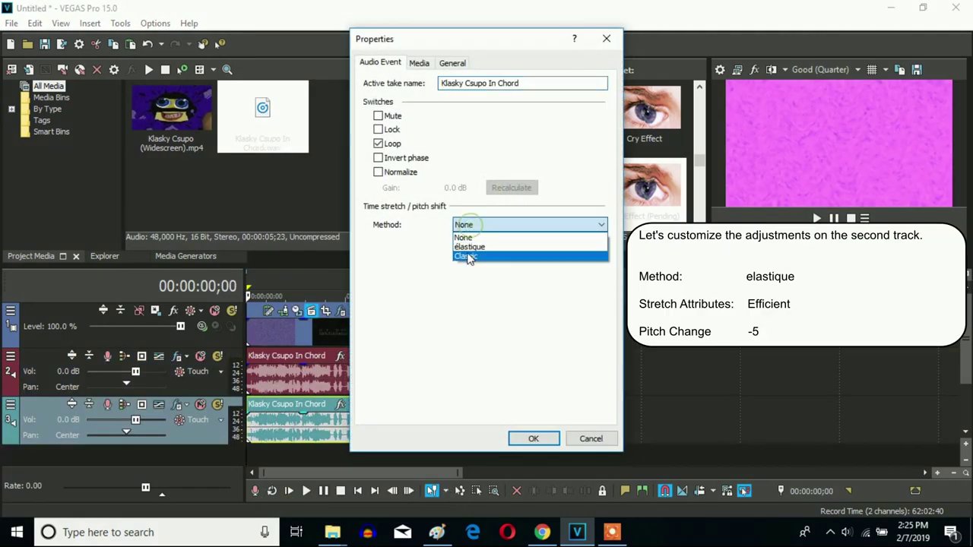
left_click(471, 248)
double_click(583, 299)
type("-5")
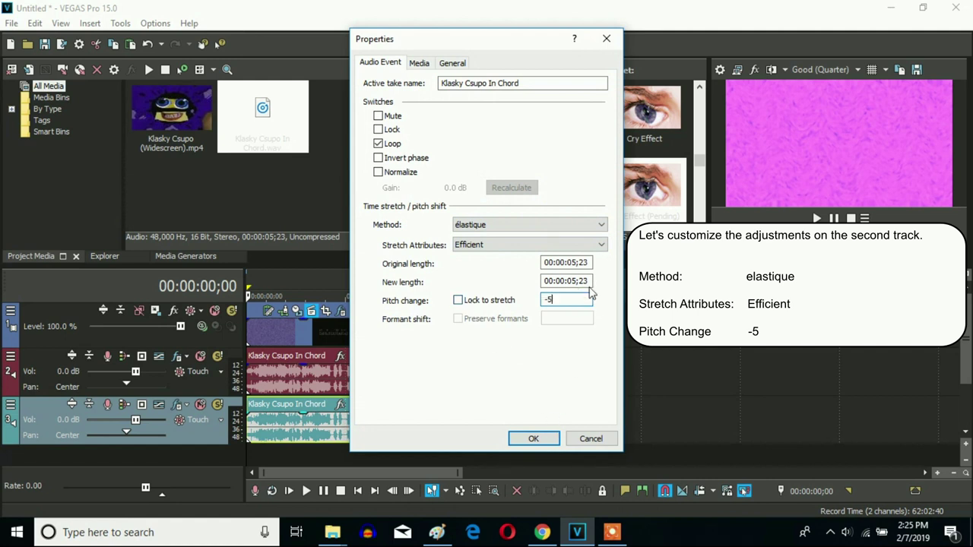
key("Tab")
left_click(534, 438)
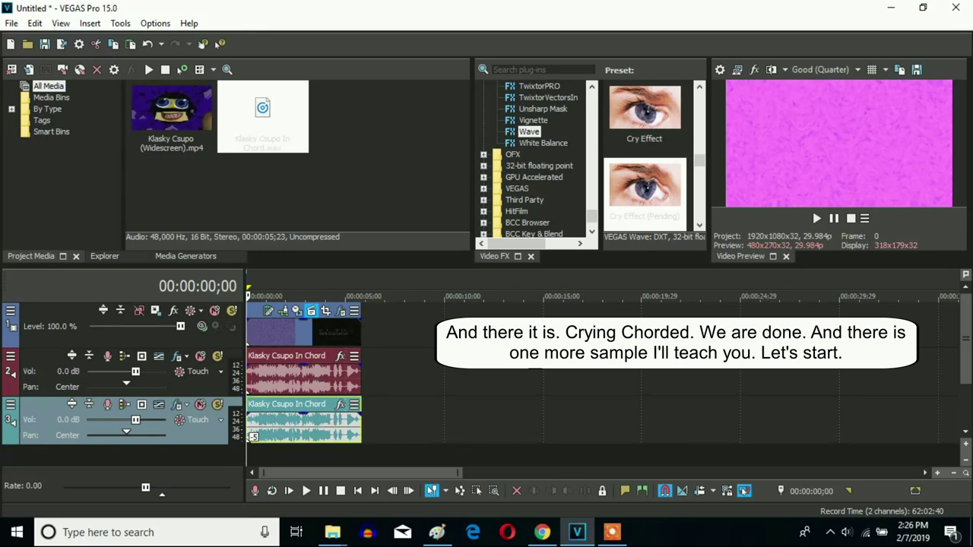
Step: Add Klasky Csupo (Widescreen).mp4 directly after the first clip and apply the Wave preset Cry Effect (Pending) to its video
left_click(368, 332)
double_click(179, 114)
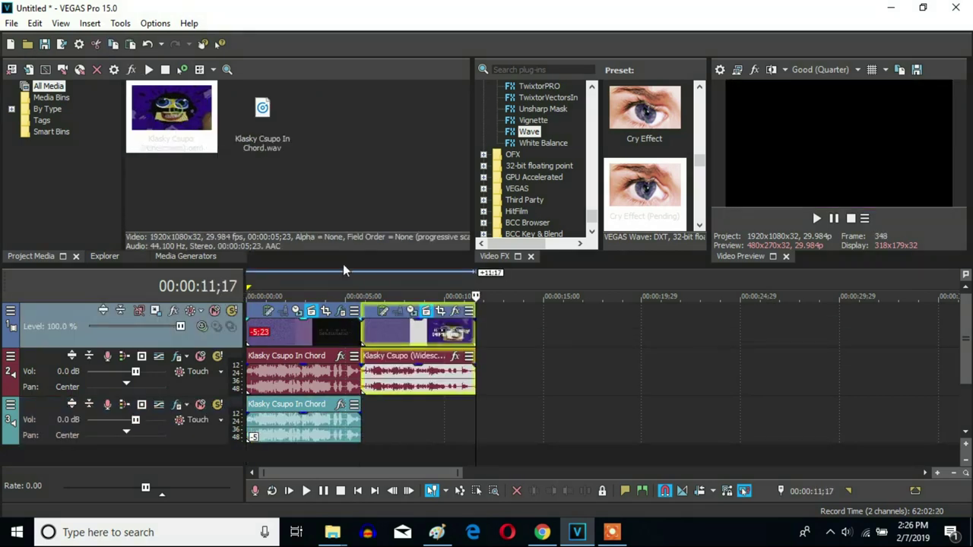
left_click(369, 334)
right_click(410, 339)
left_click(477, 104)
left_click_drag(567, 98, 641, 289)
double_click(645, 203)
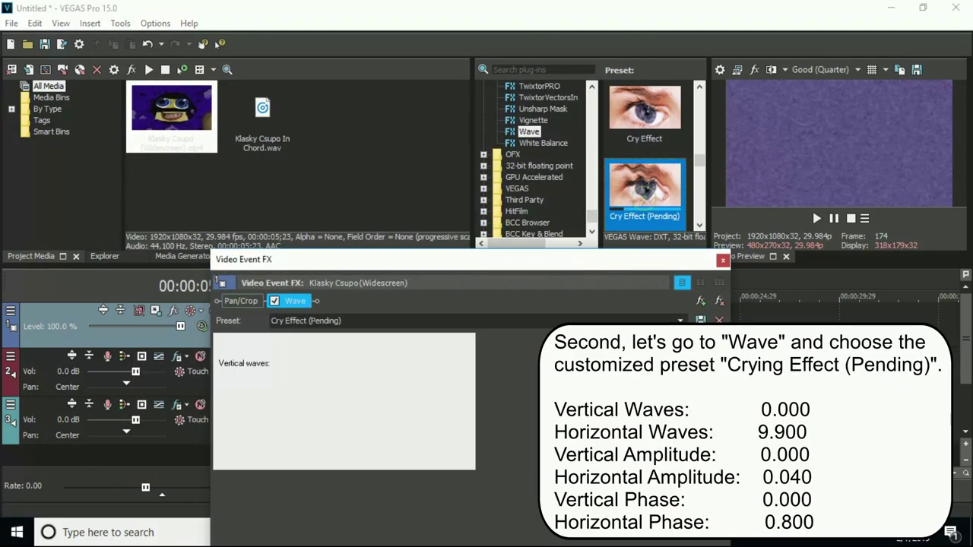
Step: Apply the Gradient Map preset Crying Chorded to the second video clip
left_click_drag(594, 222, 593, 139)
left_click(542, 187)
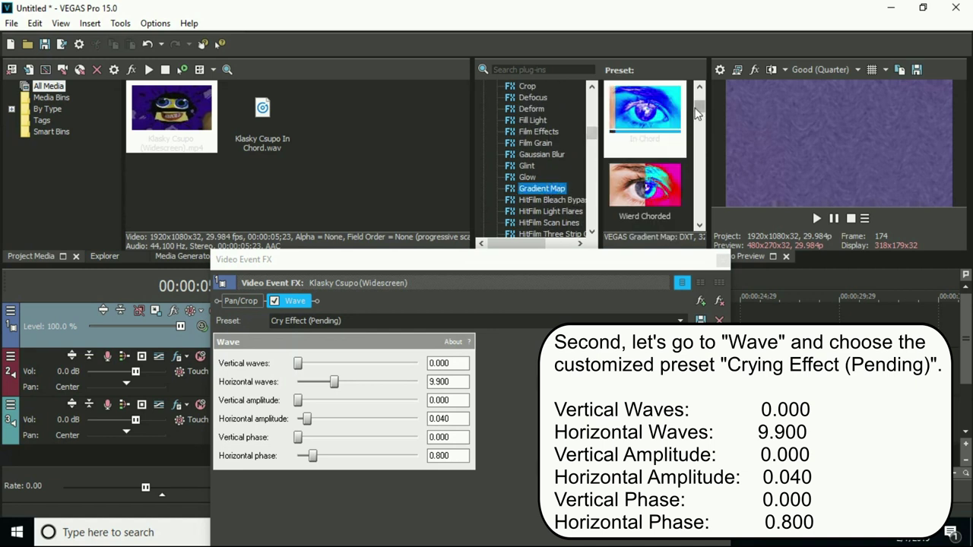
scroll(664, 156, "down", 5)
scroll(685, 146, "up", 2)
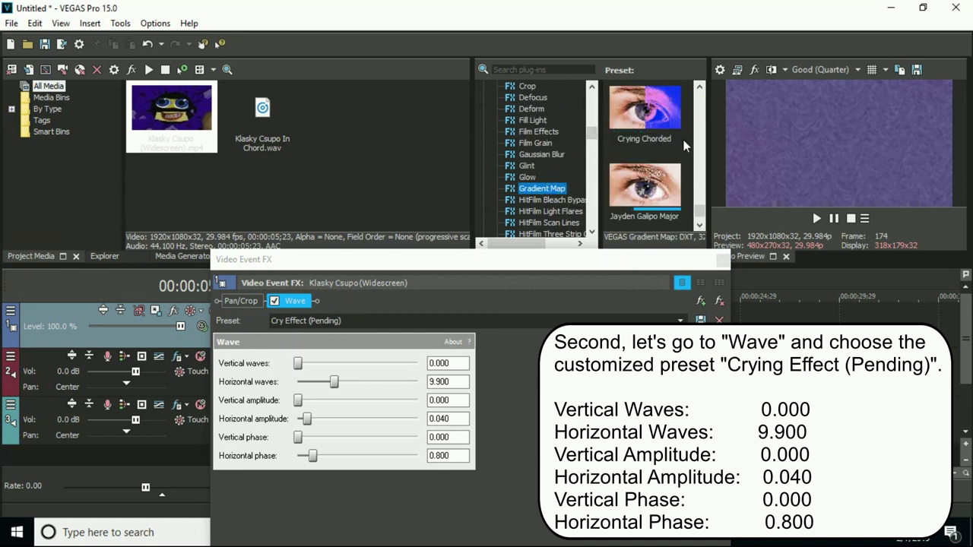
left_click_drag(644, 186, 287, 298)
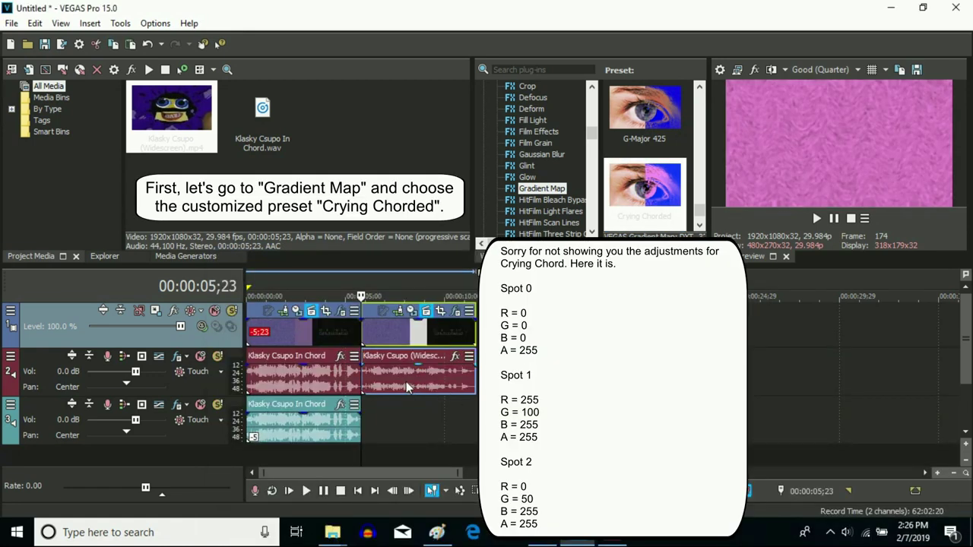
Step: Delete the second clip's original audio and paste a copy of track 2's In Chord audio event in its place
left_click(369, 380)
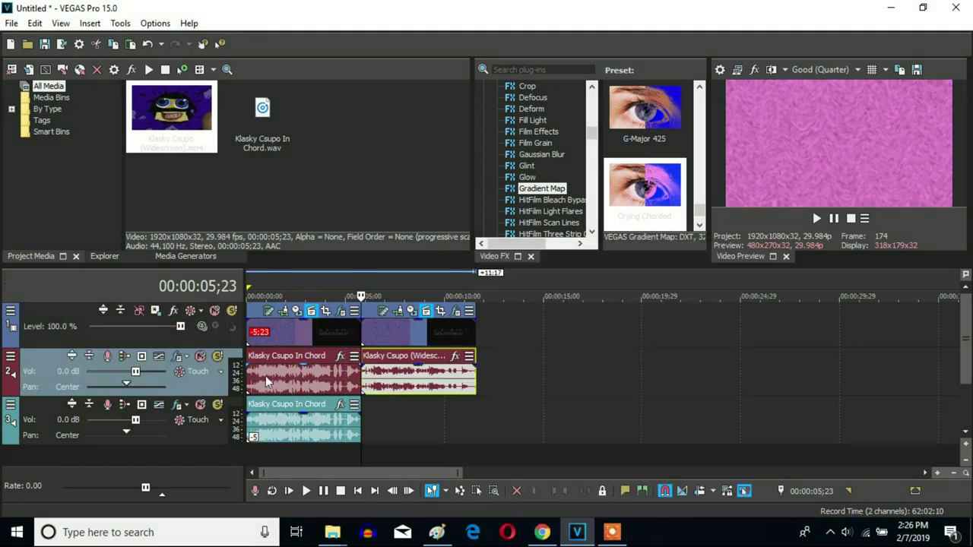
key("Delete")
left_click(246, 356)
right_click(248, 356)
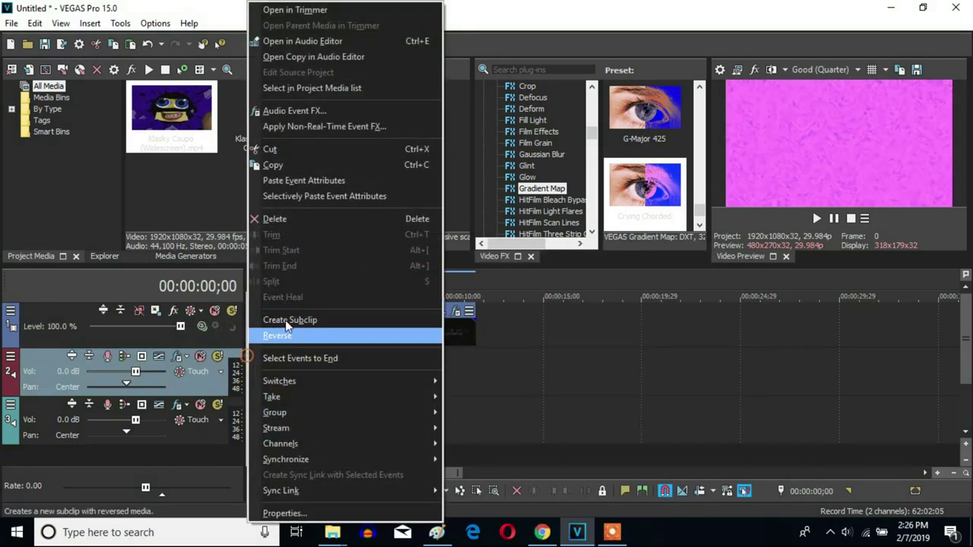
left_click(334, 166)
left_click(363, 365)
right_click(386, 374)
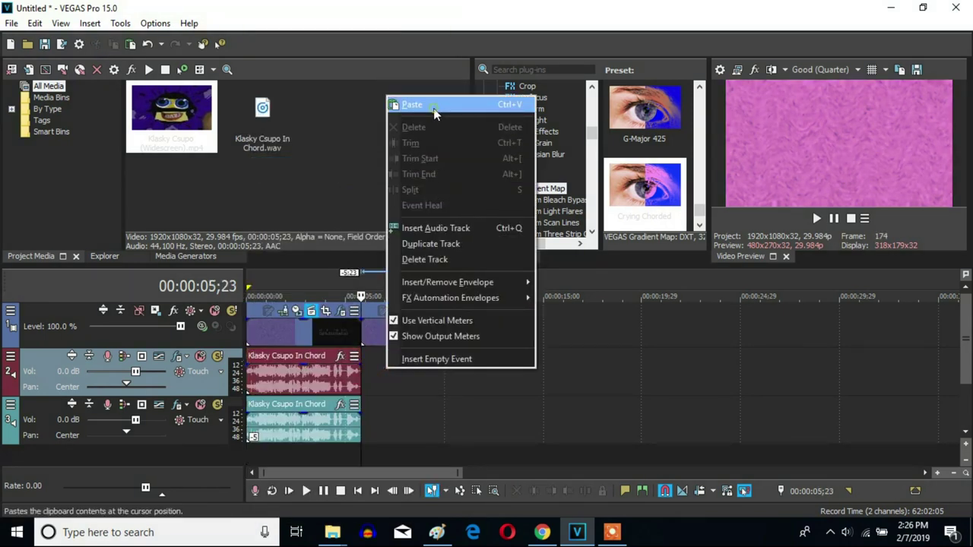
left_click(433, 105)
Step: Set the second audio event on track 2 to the élastique time stretch method with Efficient stretch attributes
right_click(413, 400)
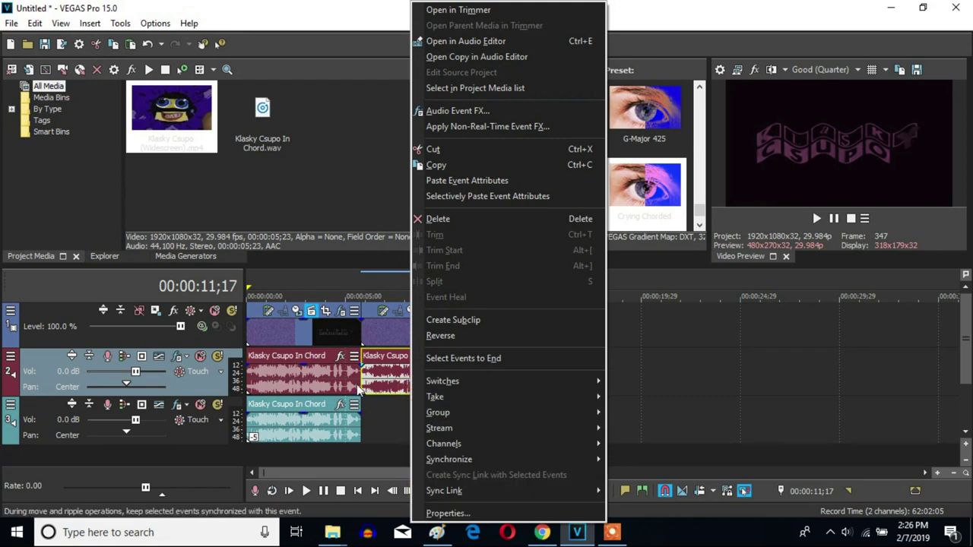
left_click(449, 514)
left_click(504, 227)
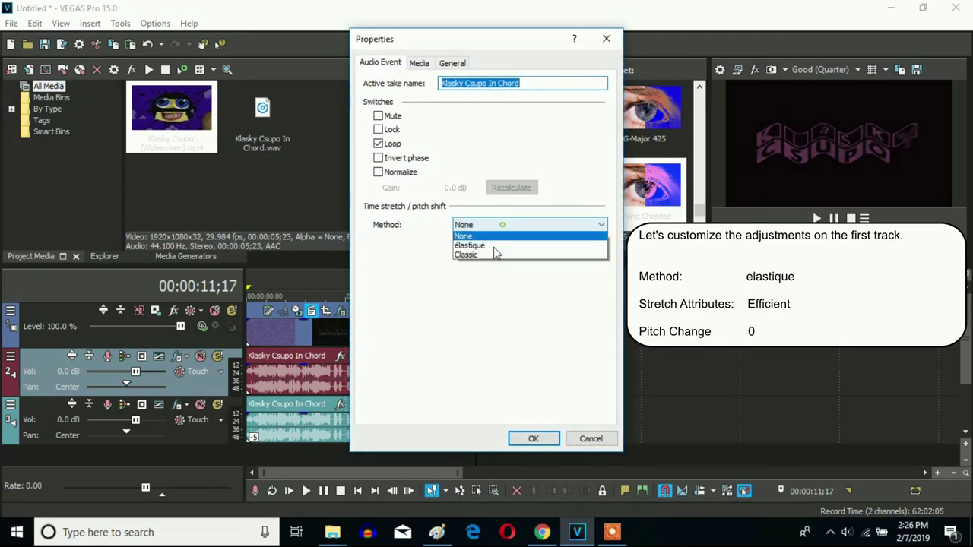
left_click(470, 247)
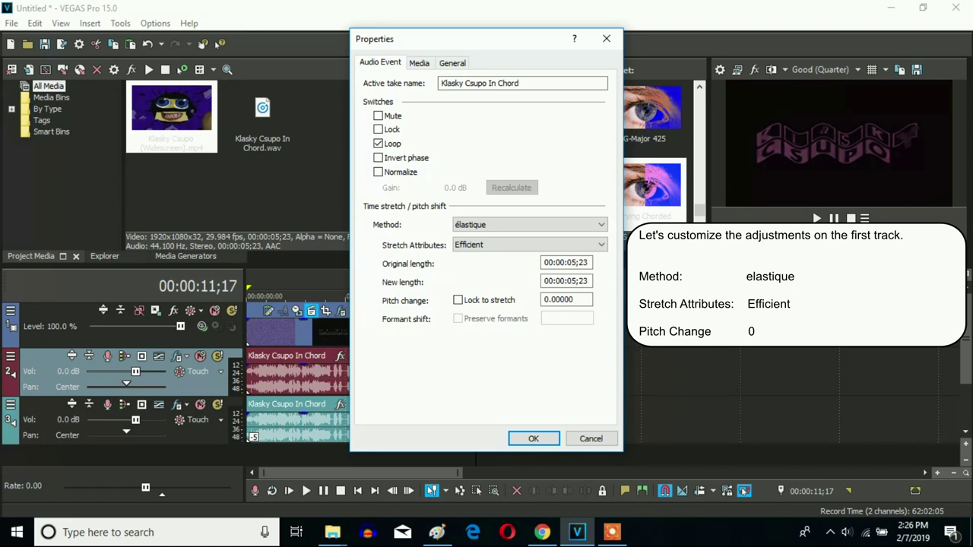
left_click(534, 438)
Step: Paste the In Chord audio directly after track 3's first event and set the copy to élastique with a pitch change of -5
left_click(363, 415)
right_click(441, 413)
left_click(456, 152)
right_click(401, 428)
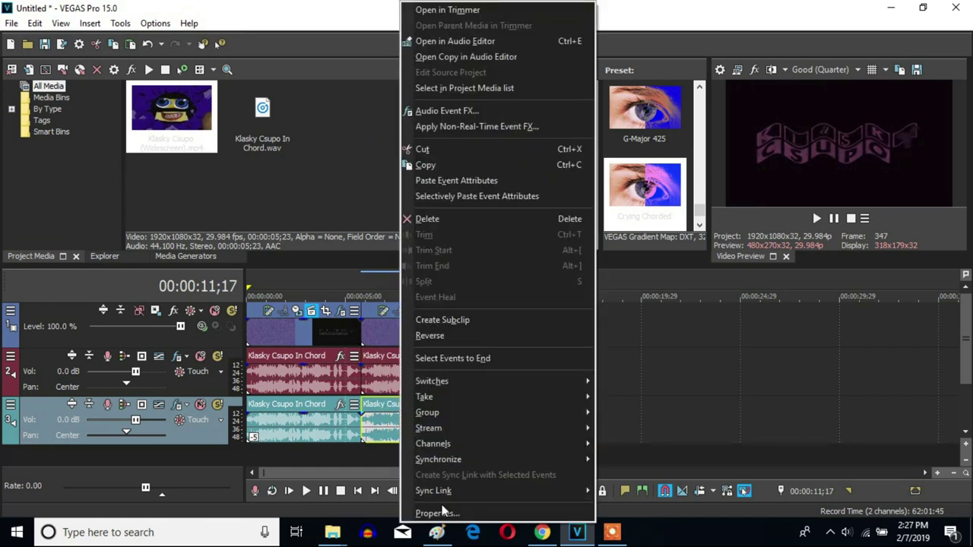
left_click(441, 514)
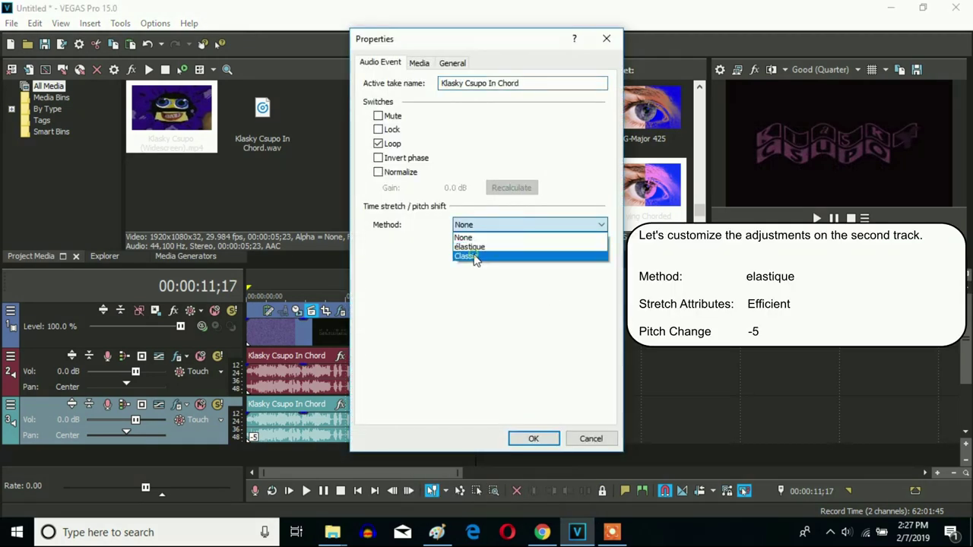
left_click(470, 247)
left_click(567, 300)
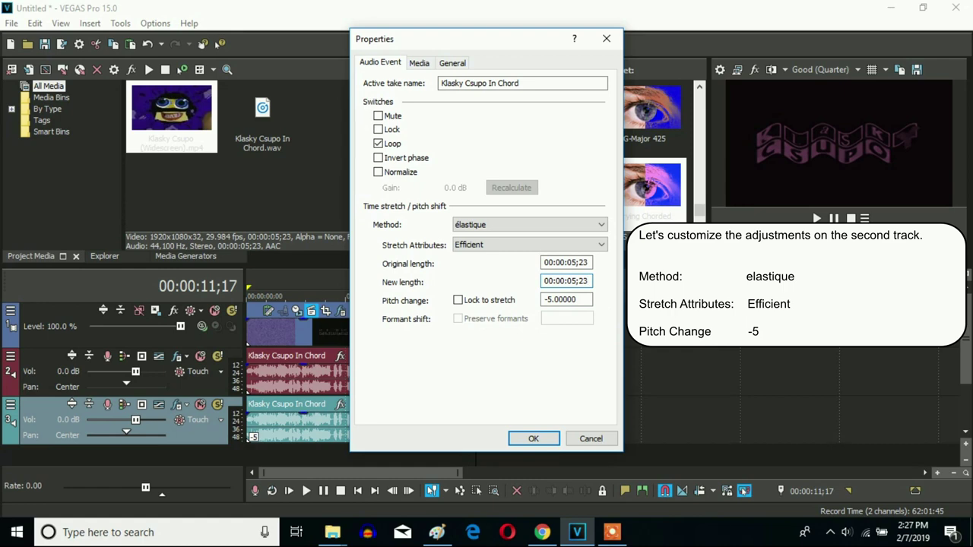
left_click(534, 440)
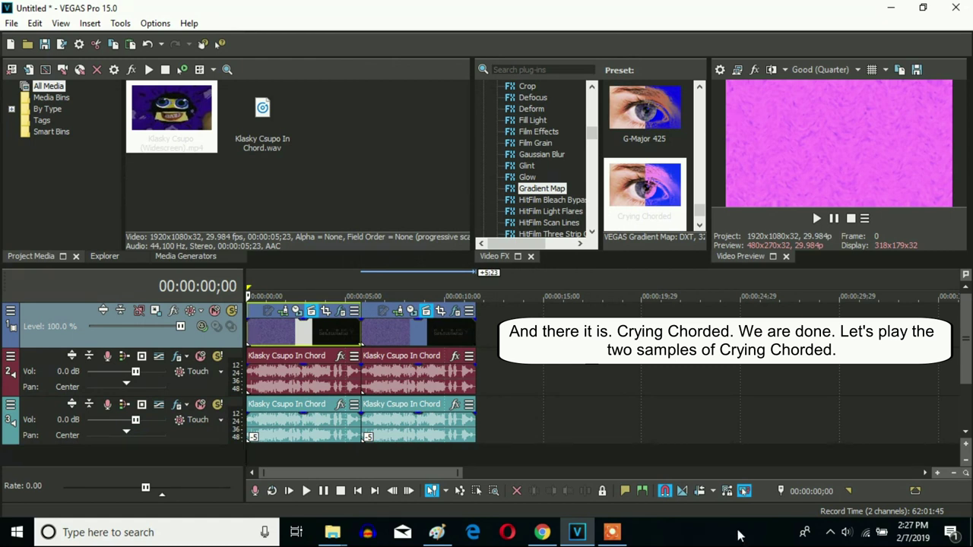
Step: Play both Crying Chorded samples from the start of the timeline to the end and pause playback
left_click(815, 219)
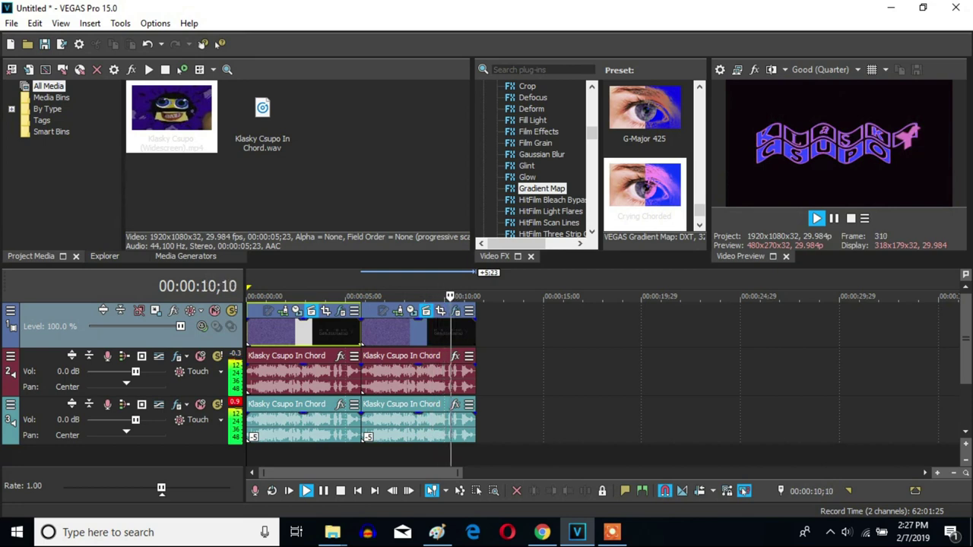
left_click(834, 219)
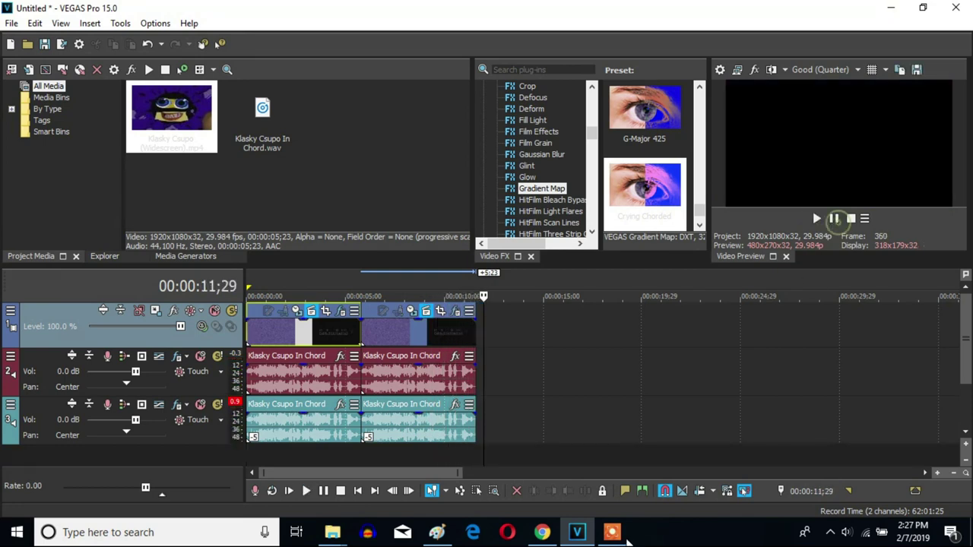
left_click(612, 532)
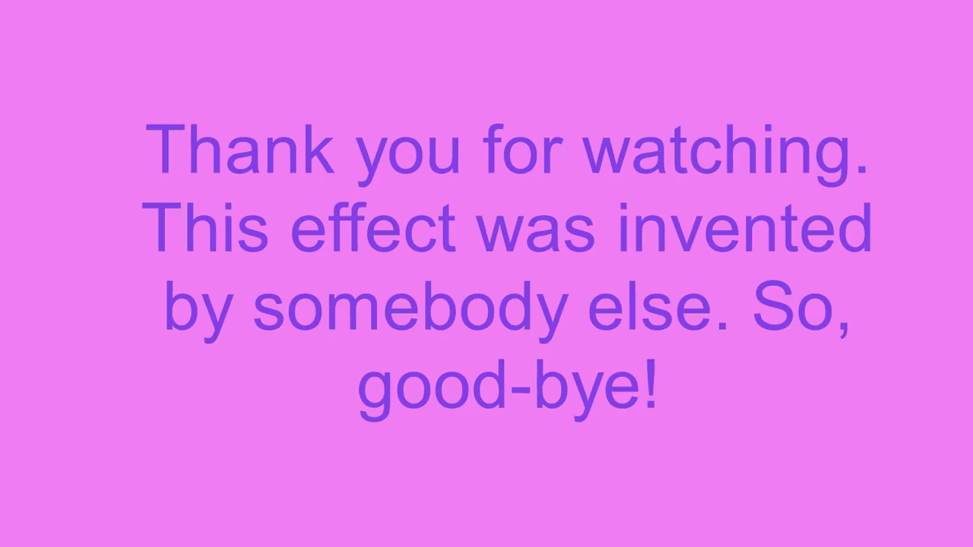